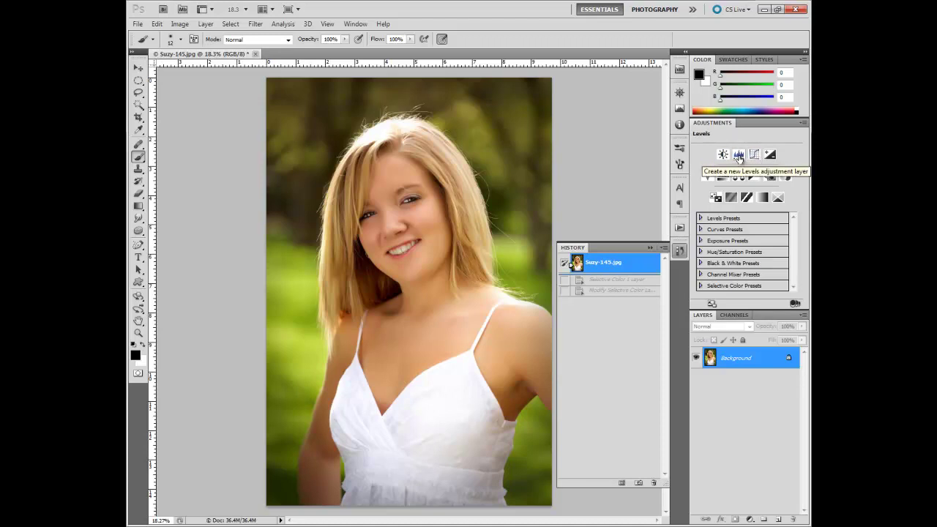
Add a Levels adjustment layer and set its input black point to 9 and white point to 247
left_click(739, 156)
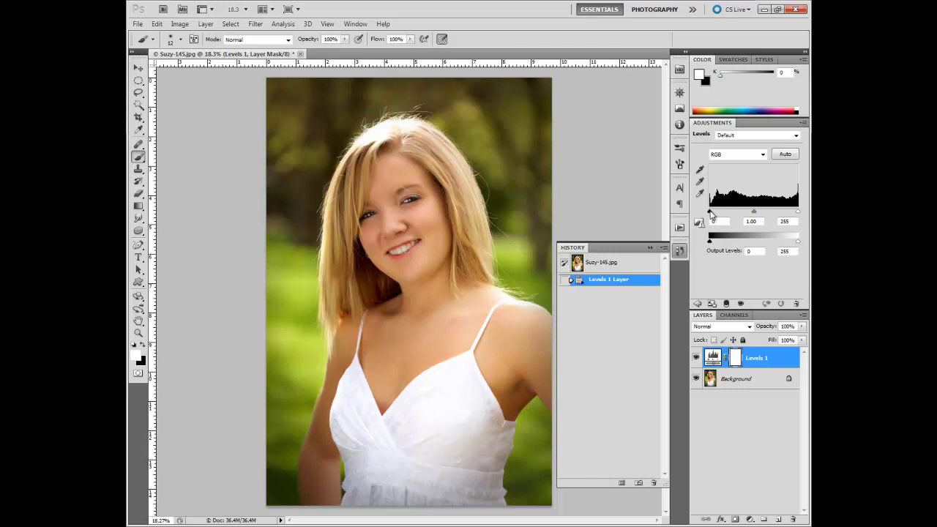
left_click_drag(710, 212, 712, 213)
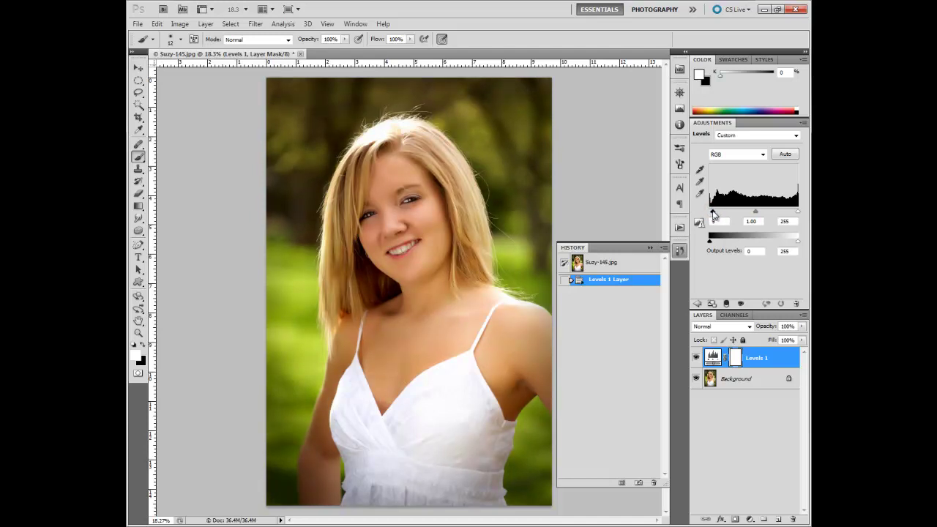
left_click_drag(714, 213, 715, 214)
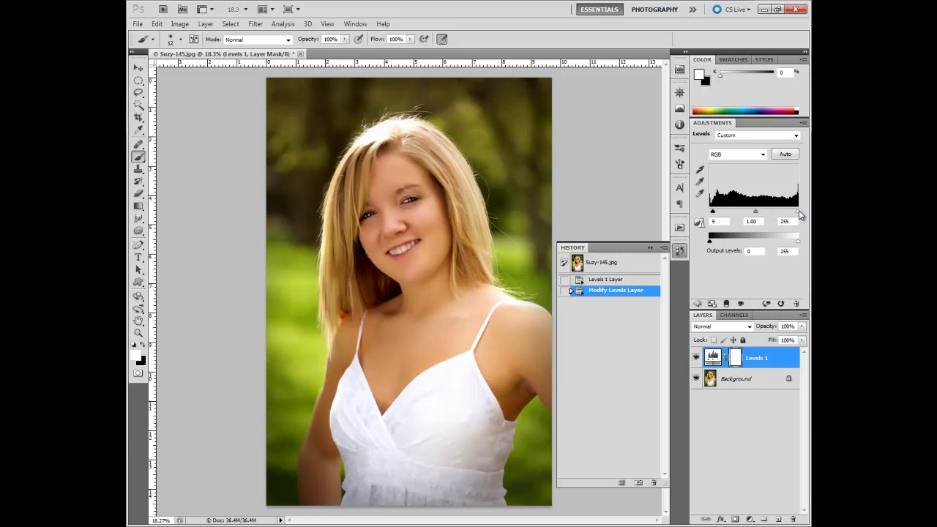
left_click_drag(799, 213, 796, 215)
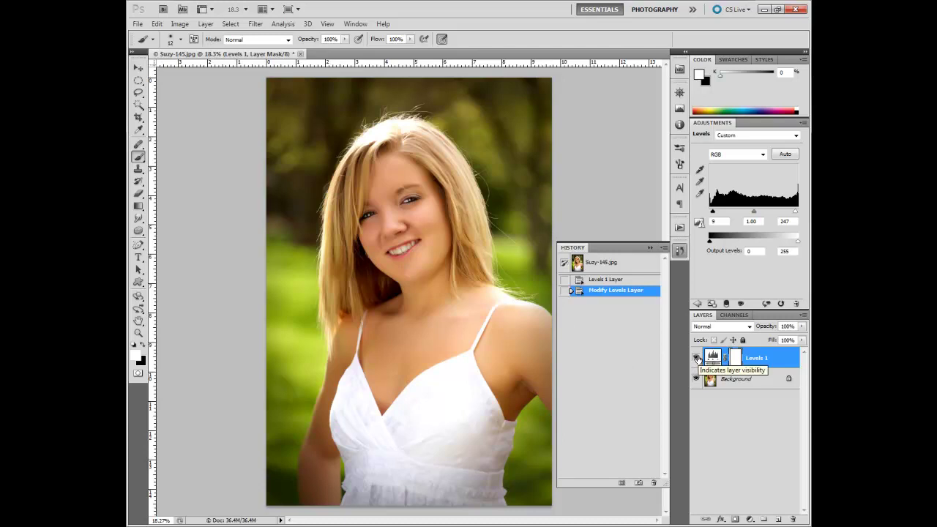
Toggle the Levels layer's visibility several times to compare the portrait with and without the adjustment
left_click(696, 358)
left_click(697, 358)
left_click(697, 358)
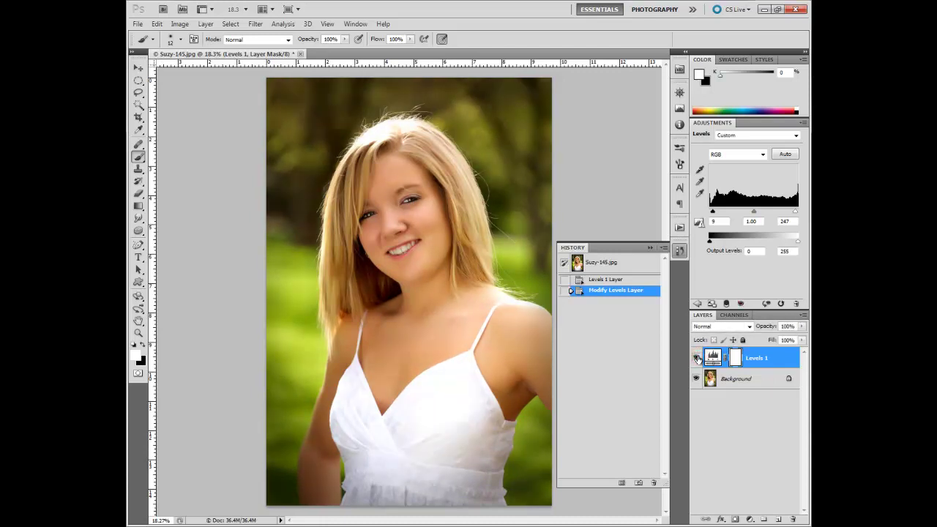
left_click(697, 358)
left_click(696, 358)
Try stronger Levels inputs of 31 for black and 226 for white, and revert the portrait to its opened state in the history
left_click_drag(713, 214, 720, 214)
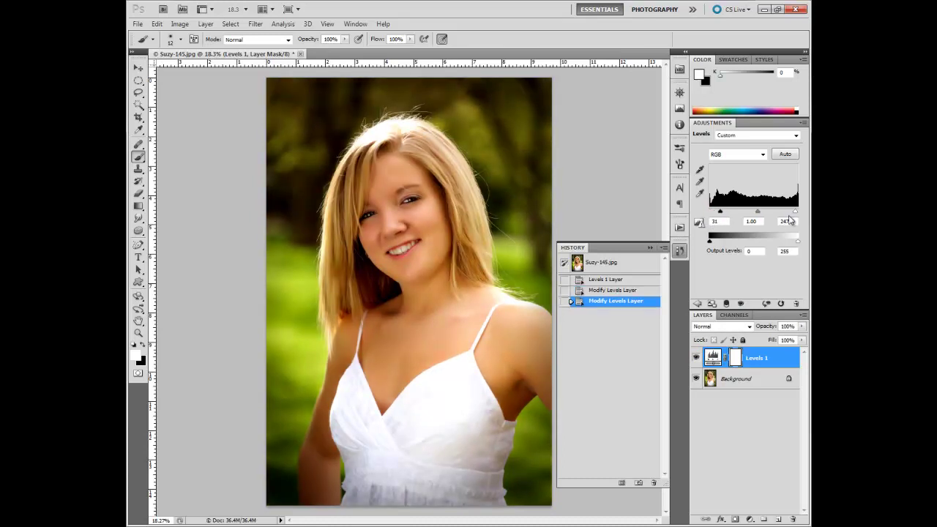
left_click_drag(795, 212, 788, 214)
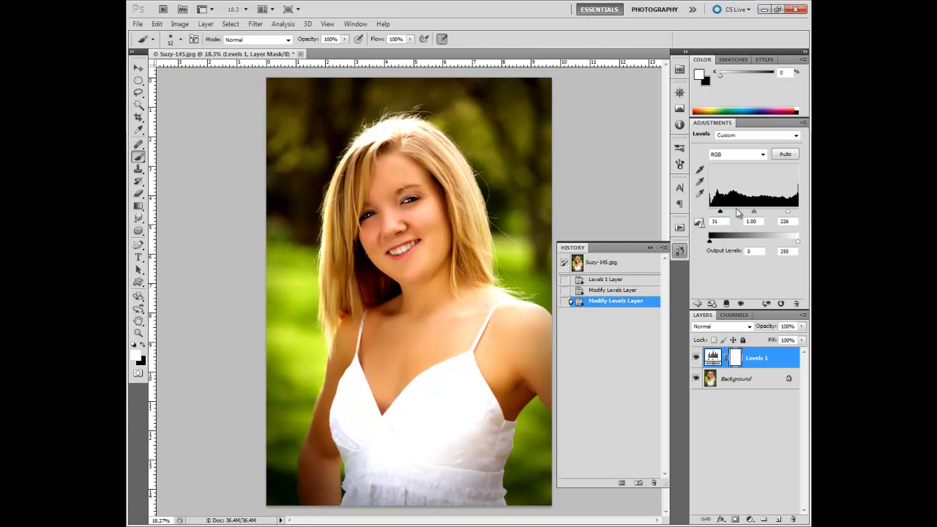
left_click(622, 291)
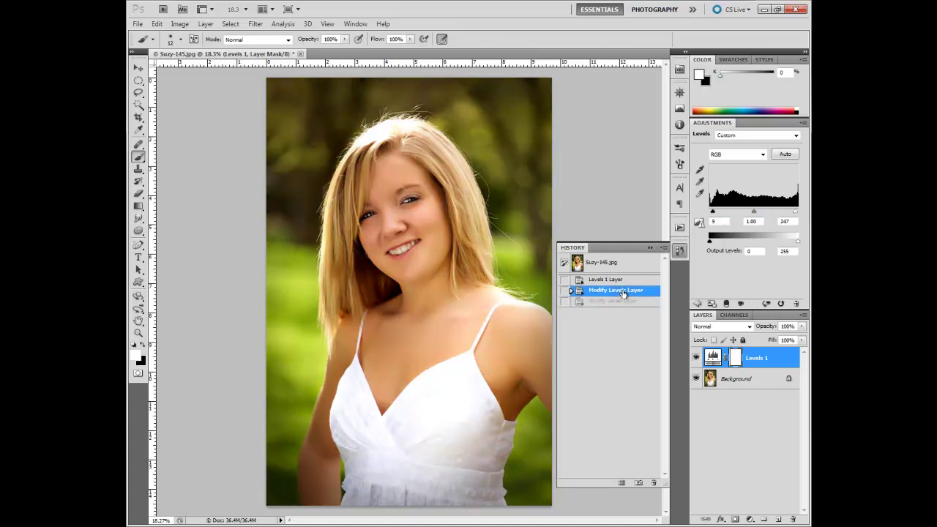
left_click(619, 265)
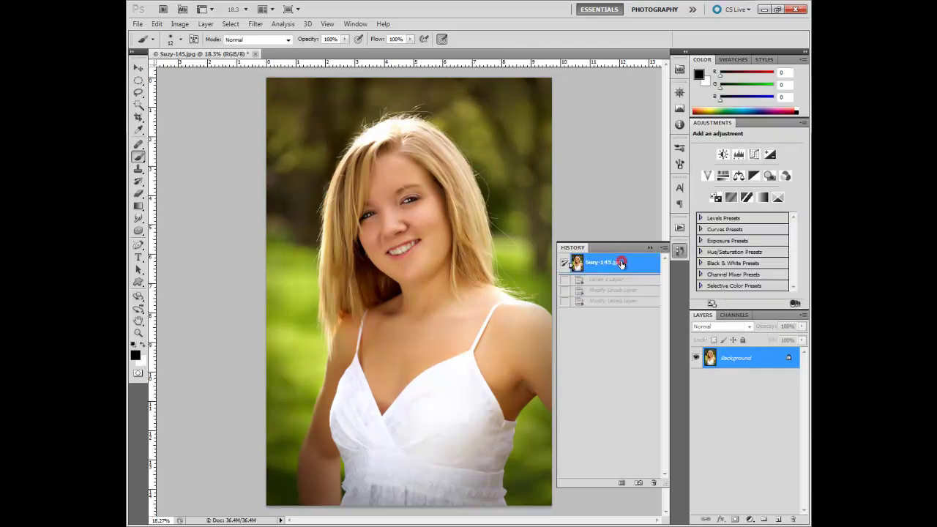
Add a Curves adjustment layer, move its black point slightly inward and set the white point's input to 244
left_click(753, 155)
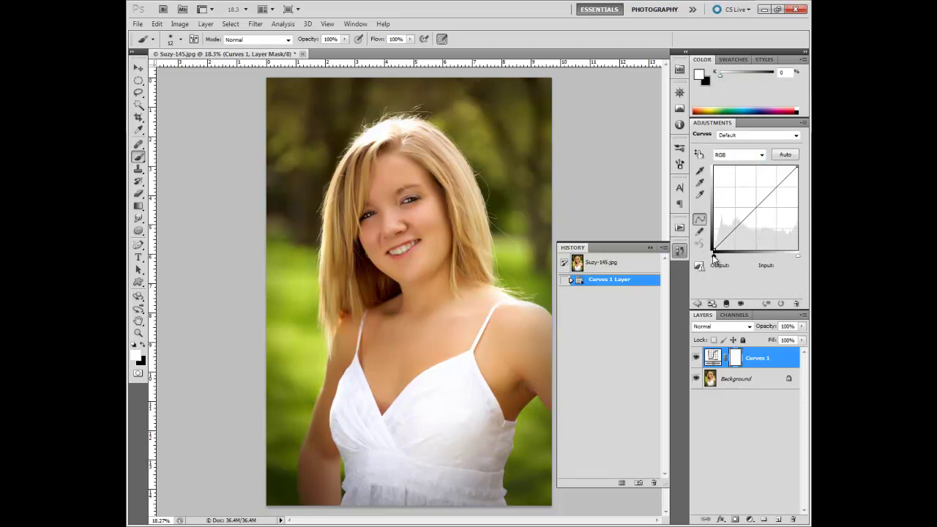
left_click_drag(714, 256, 717, 258)
left_click_drag(799, 256, 795, 260)
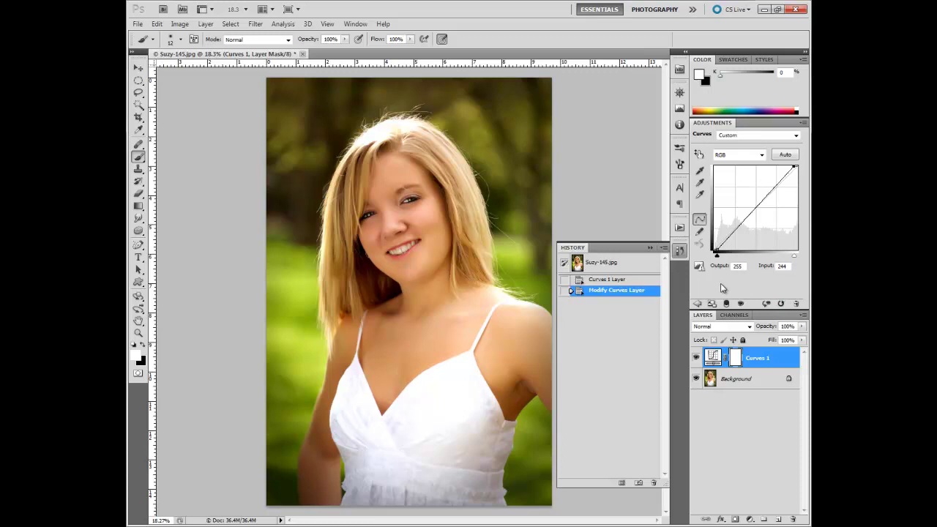
Switch the Curves layer off and on to compare the contrast before and after
left_click(697, 357)
left_click(697, 357)
left_click(696, 357)
left_click(697, 357)
Shape a gentle S-curve with points at input 67, output 54 and input 186, output 196, and compare the photo with the layer hidden
left_click_drag(735, 227, 735, 232)
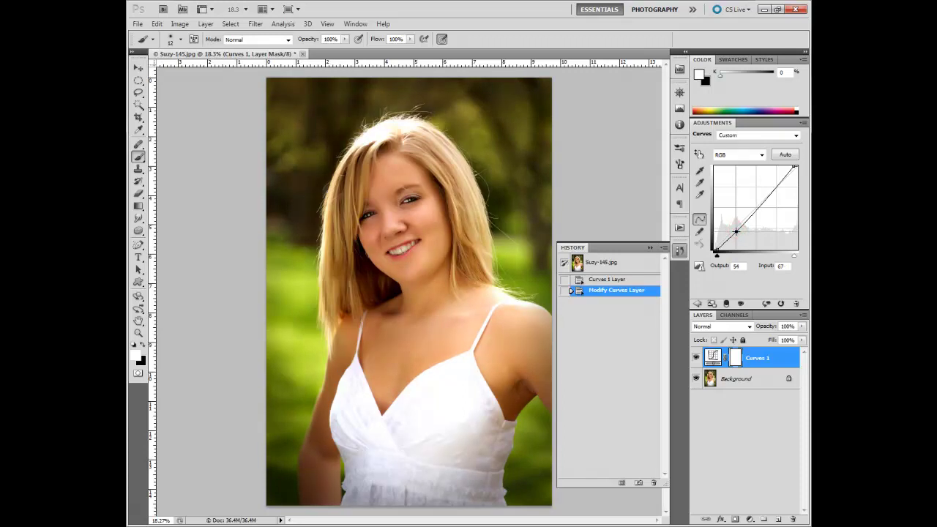
left_click_drag(775, 188, 774, 185)
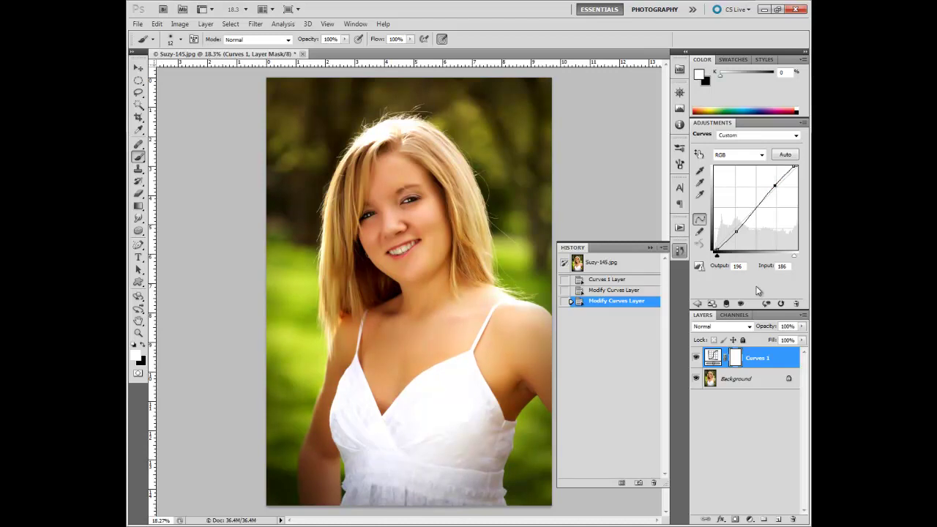
left_click(696, 358)
left_click(695, 358)
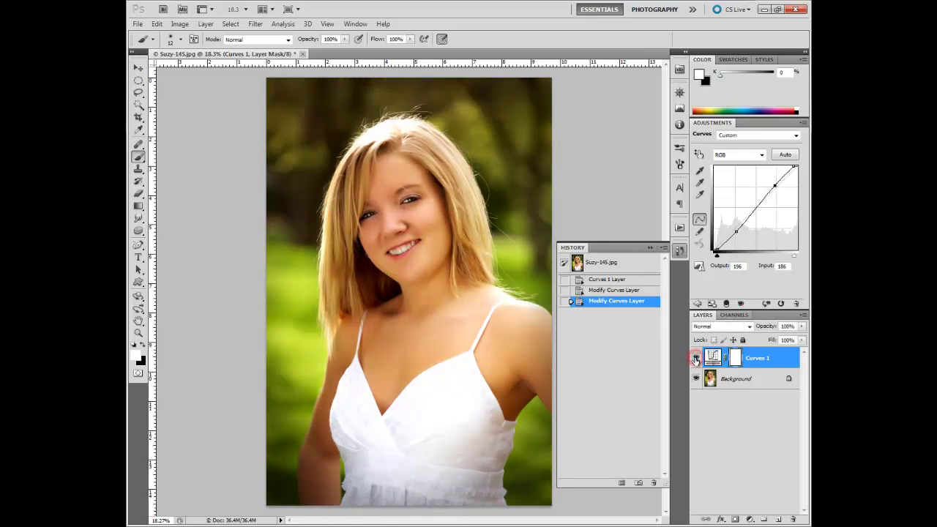
left_click(696, 358)
left_click(695, 358)
left_click(695, 358)
left_click(696, 358)
Try a stronger S-curve with points at input 80, output 41 and input 176, output 208, and revert the photo to its opened state
left_click(735, 231)
left_click_drag(735, 231, 740, 237)
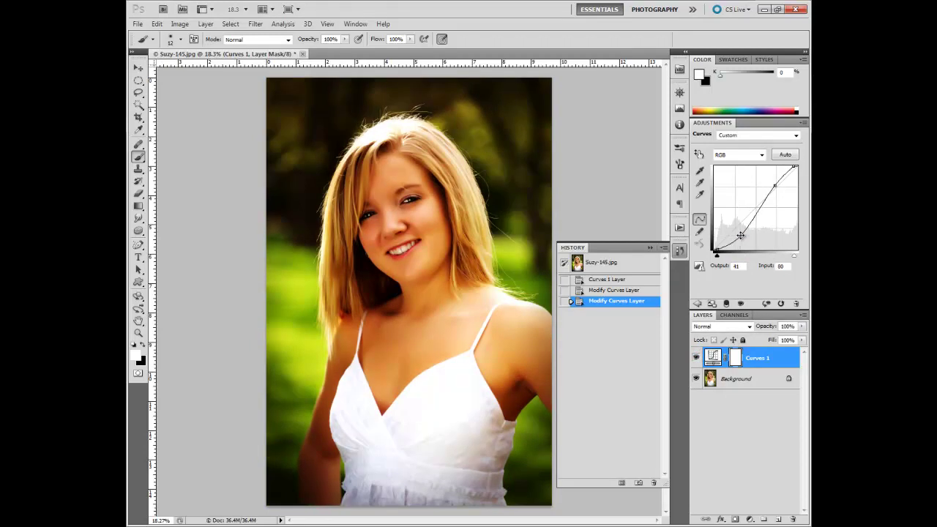
left_click_drag(775, 185, 772, 181)
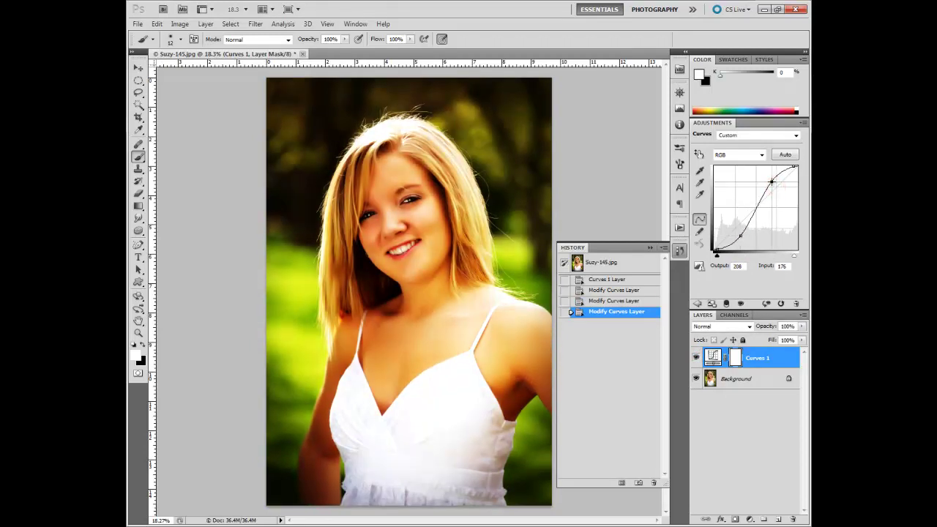
left_click(633, 301)
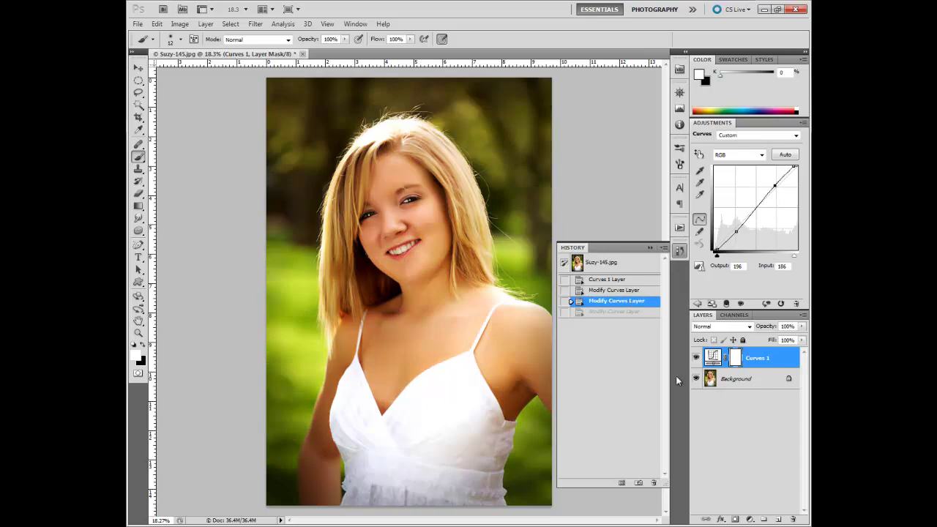
left_click(615, 265)
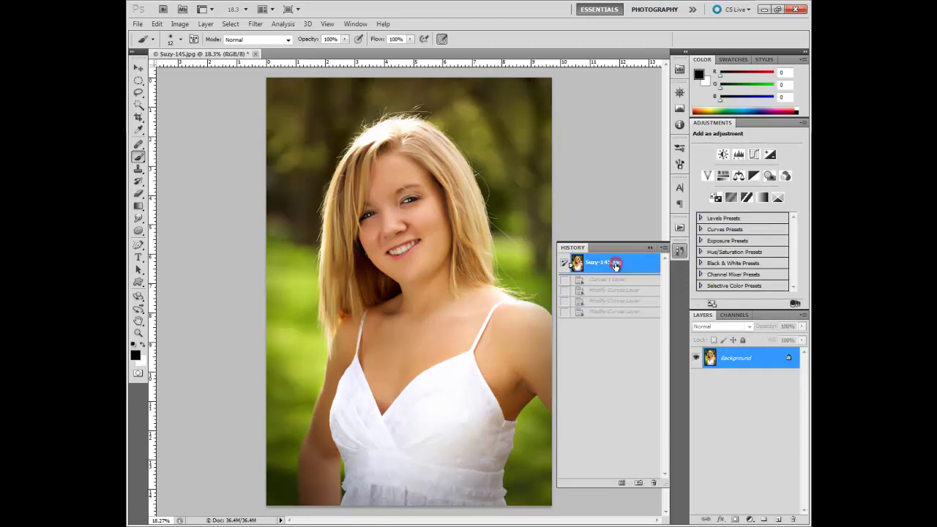
Apply an Exposure adjustment directly to the Background layer with exposure +0.14 and offset -0.0510
left_click(180, 24)
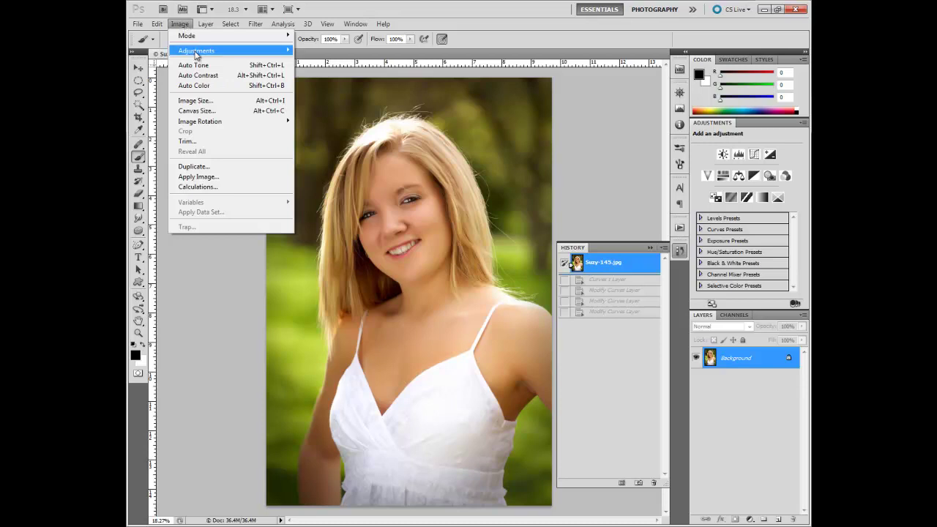
mouse_move(196, 56)
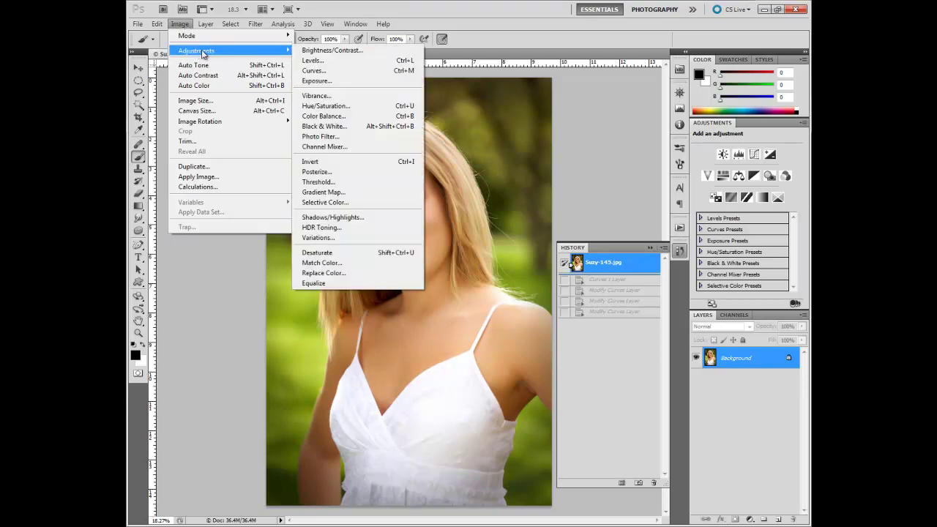
left_click(327, 82)
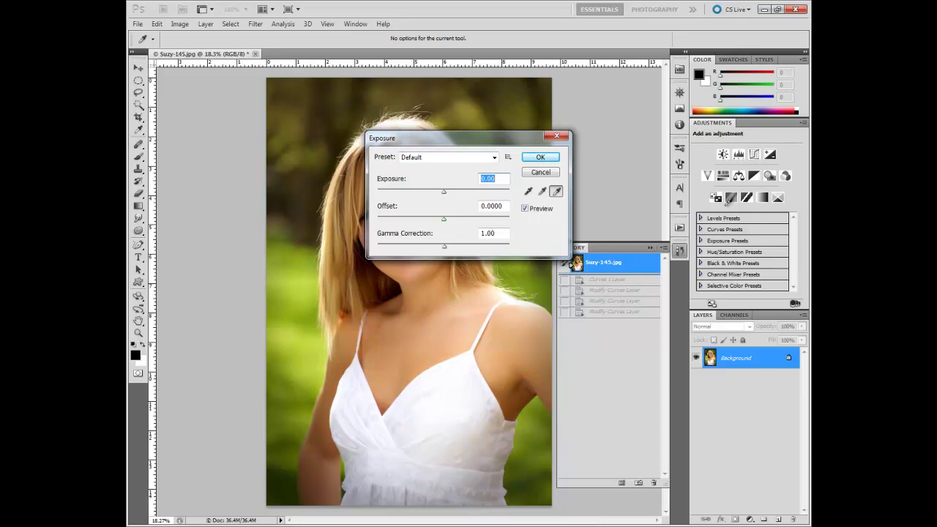
left_click_drag(467, 142, 569, 100)
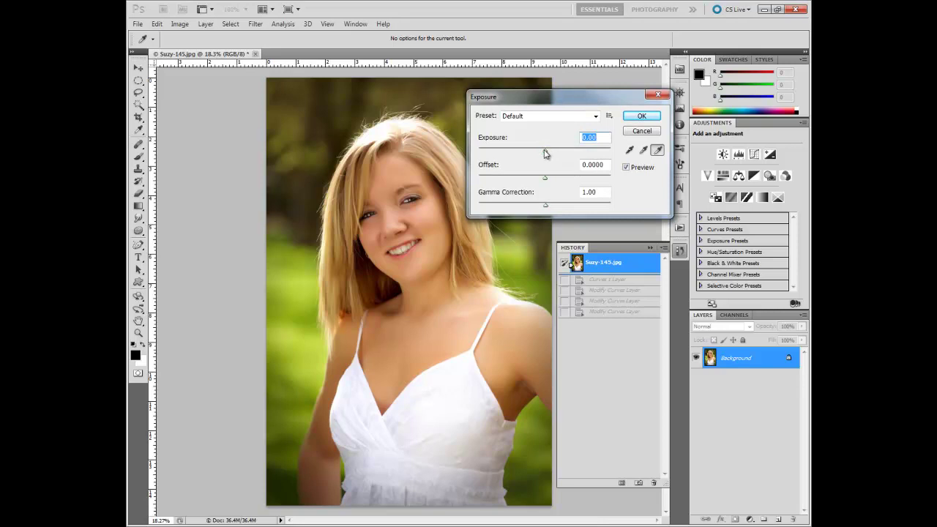
mouse_move(545, 152)
left_mouse_down()
mouse_move(538, 155)
mouse_move(550, 181)
mouse_move(539, 179)
mouse_move(546, 154)
left_mouse_up()
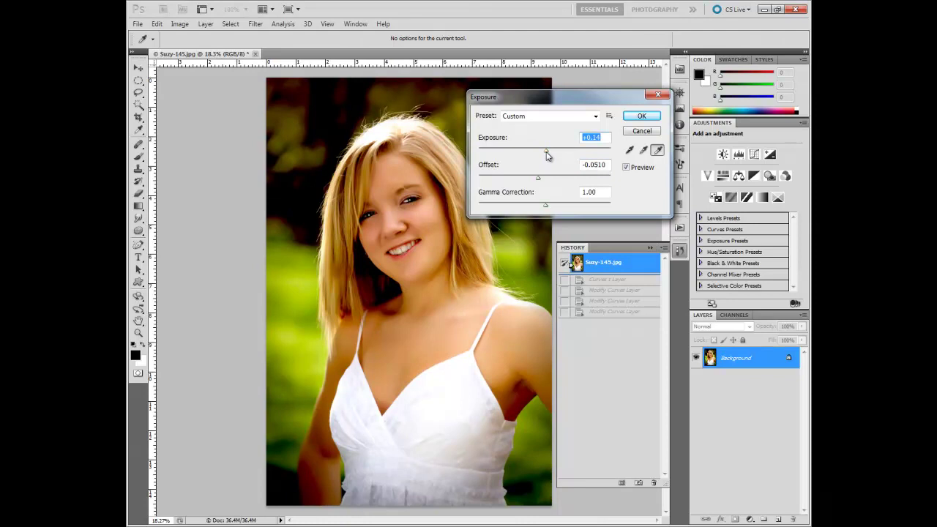
left_click(642, 116)
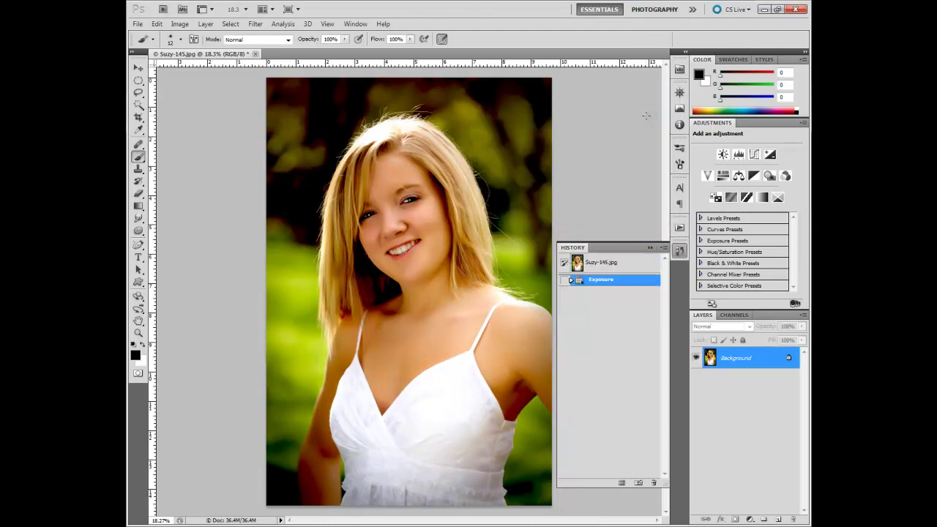
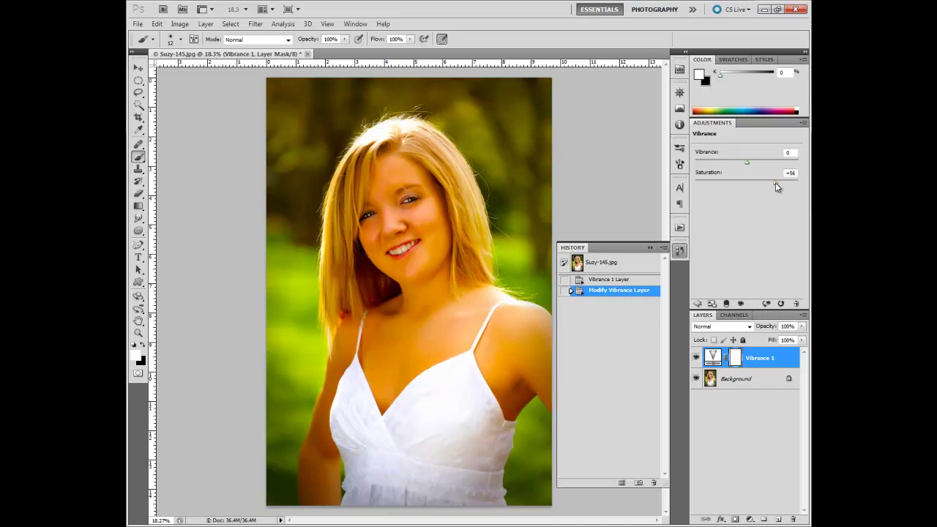
Try the Vibrance layer's saturation at -100 and reset it to 0
left_click_drag(783, 181, 694, 185)
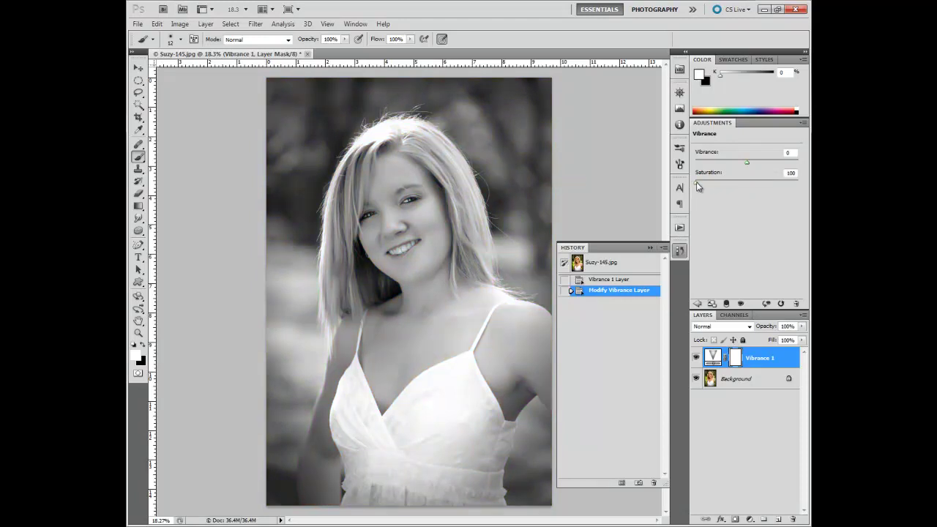
left_click_drag(696, 183, 742, 183)
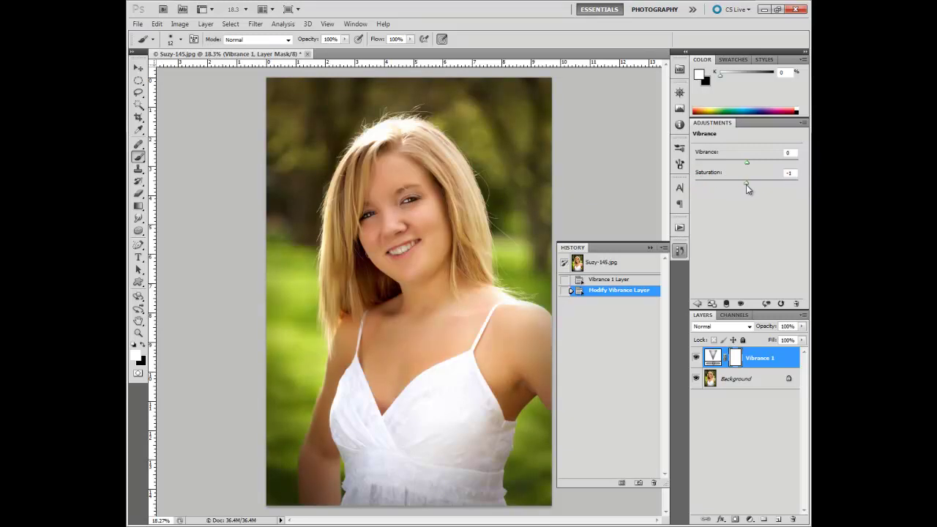
left_click(788, 173)
type("0")
Try small increases of saturation and vibrance on the Vibrance layer, and revert the photo to its opened state in the history
left_click_drag(748, 183, 750, 184)
left_click_drag(748, 167, 764, 168)
left_click_drag(765, 167, 747, 169)
left_click(635, 268)
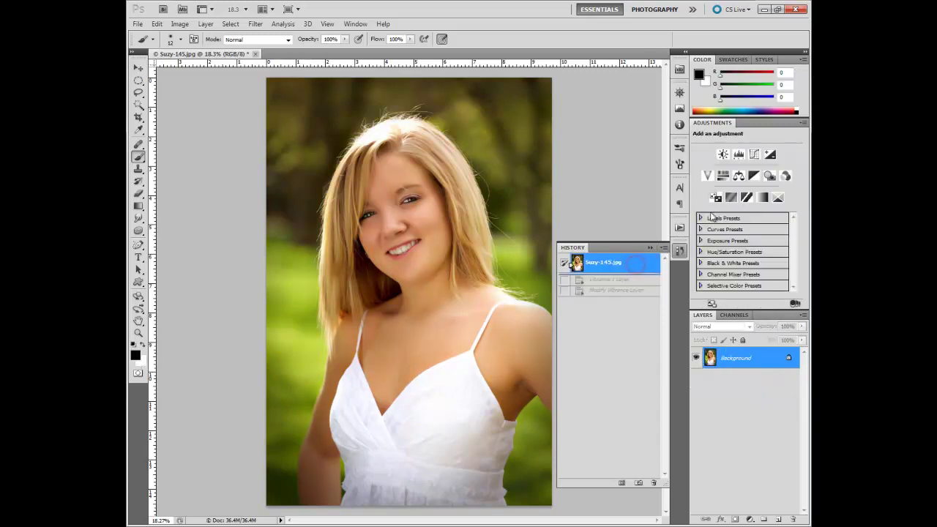
Add a Hue/Saturation adjustment layer with saturation +5, and try a hue of +139 before bringing the hue back near 0
left_click(723, 177)
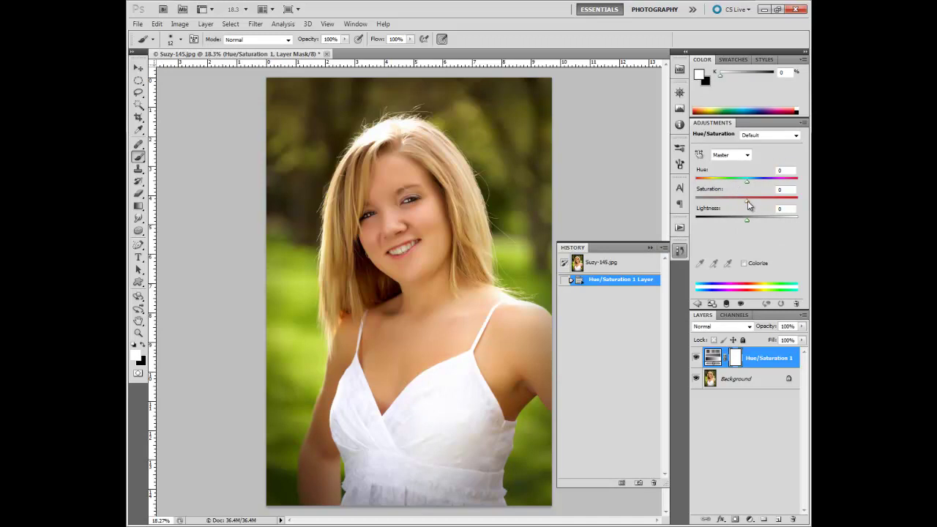
left_click_drag(747, 204, 750, 205)
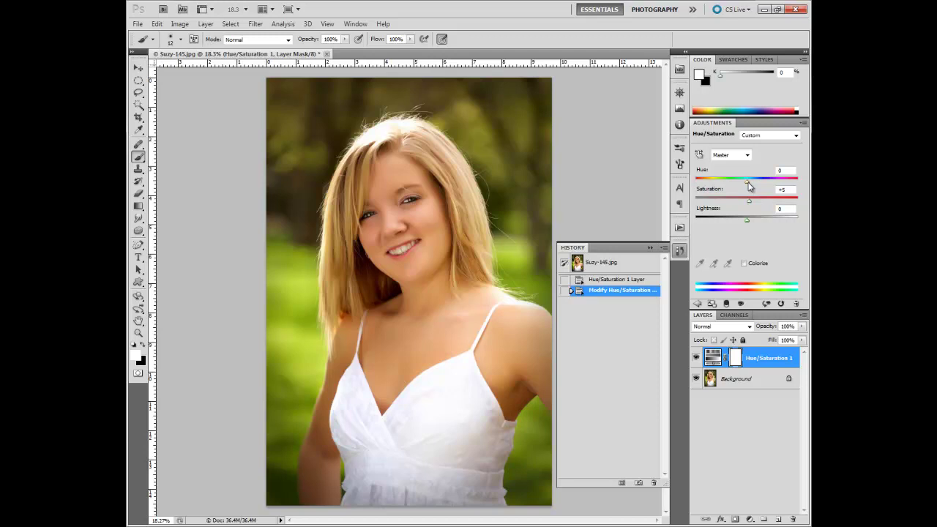
left_click_drag(747, 183, 790, 184)
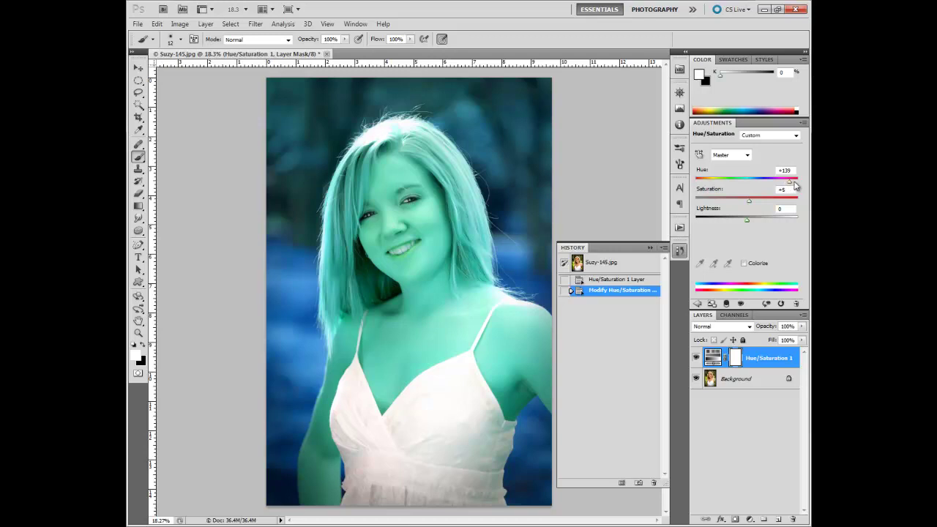
left_click_drag(789, 183, 747, 186)
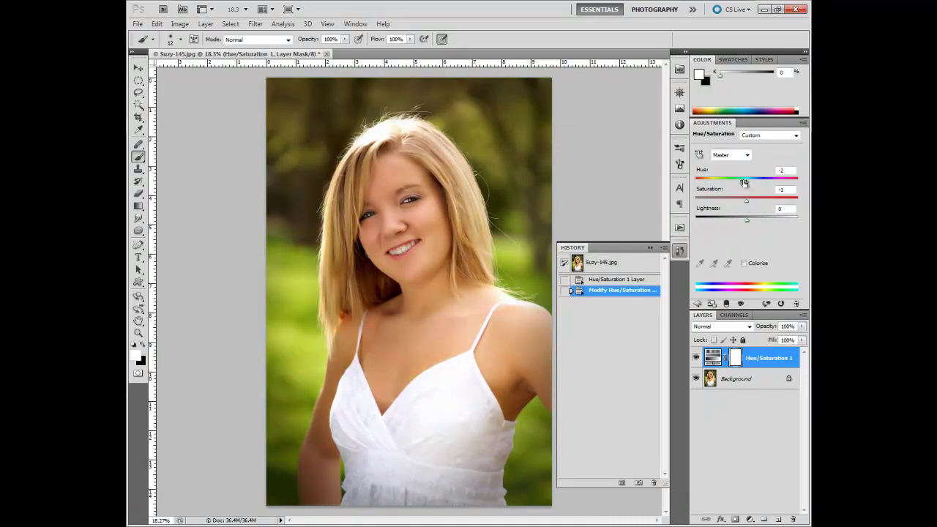